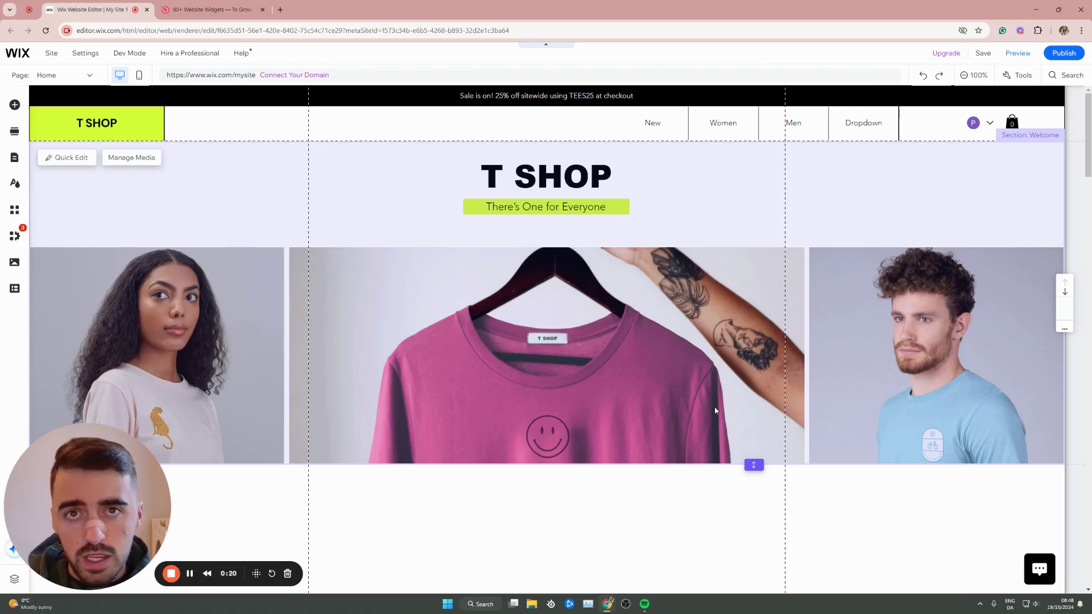
Step: Switch to the Elfsight website and bring up the Widgets catalogue
click(221, 9)
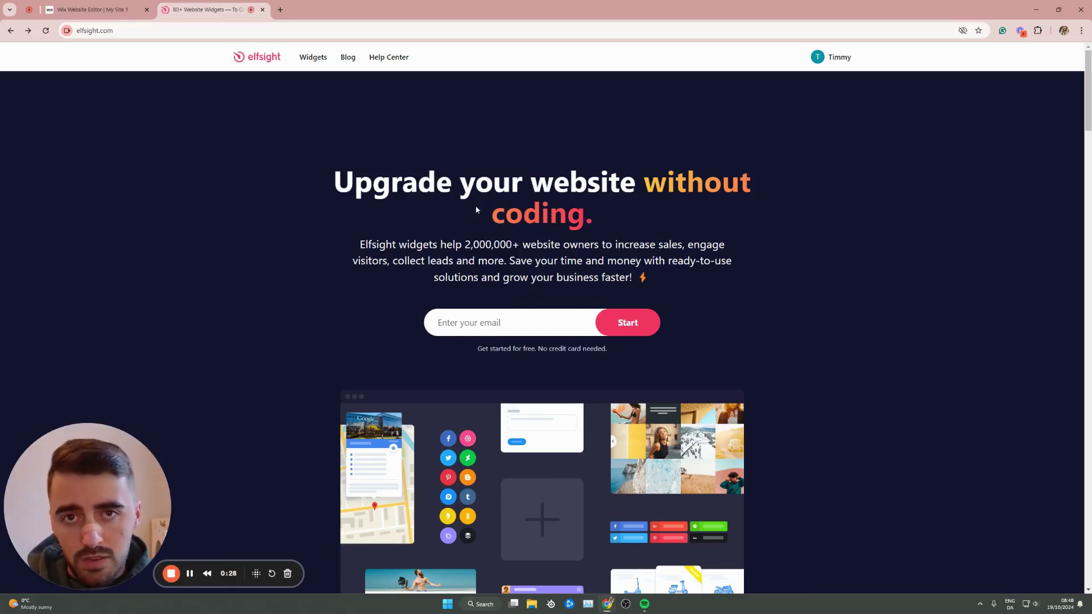
mouse_move(309, 55)
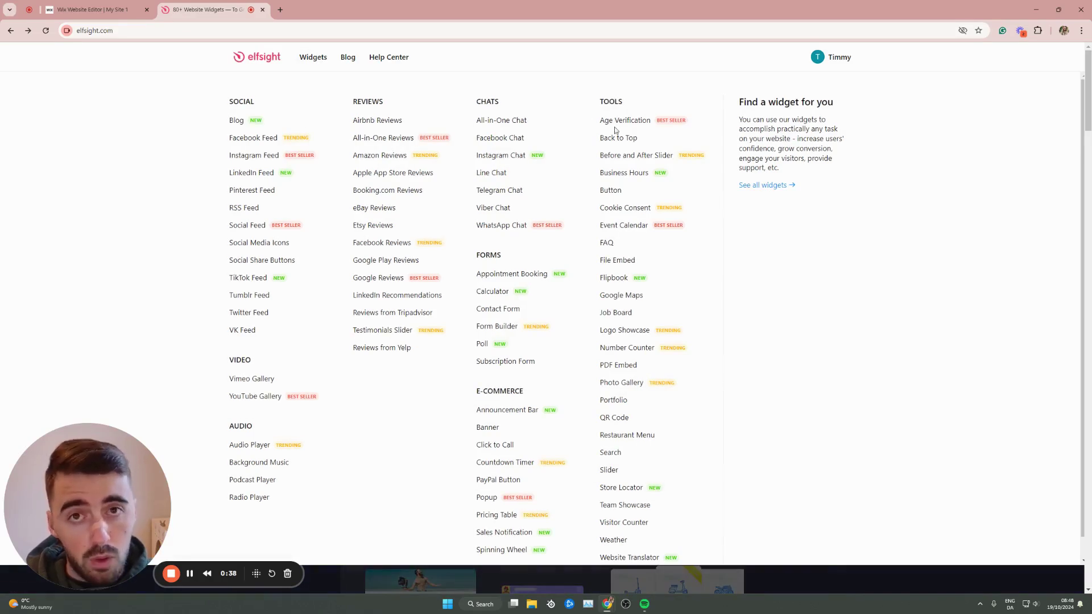
Step: Open the Flipbook demo editor and preview the Ebook, Product Catalog, Restaurant Menu, then PDF Flipbook templates
click(612, 278)
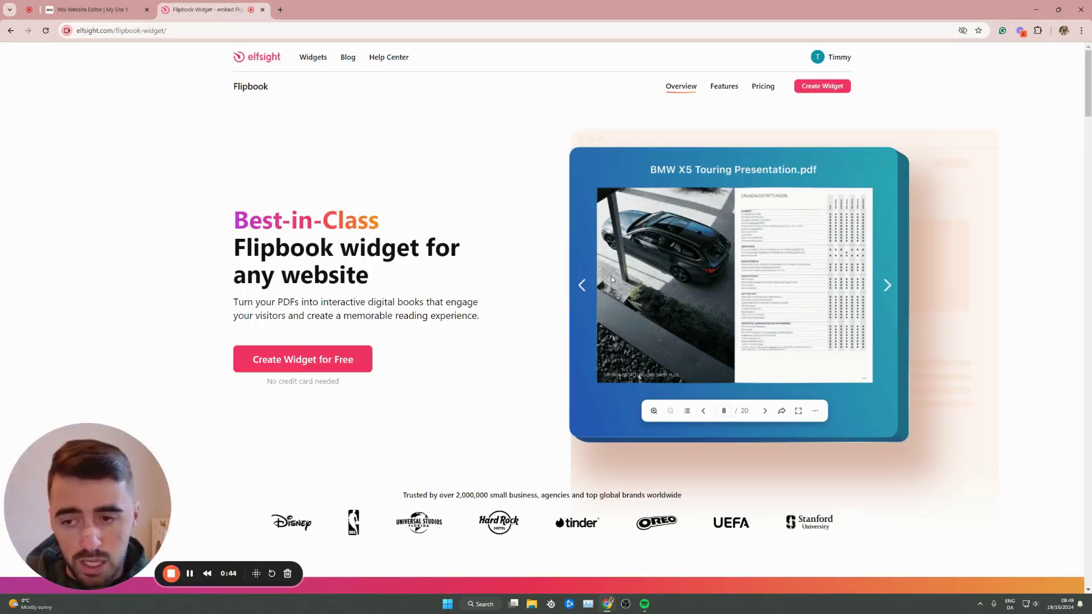
click(318, 368)
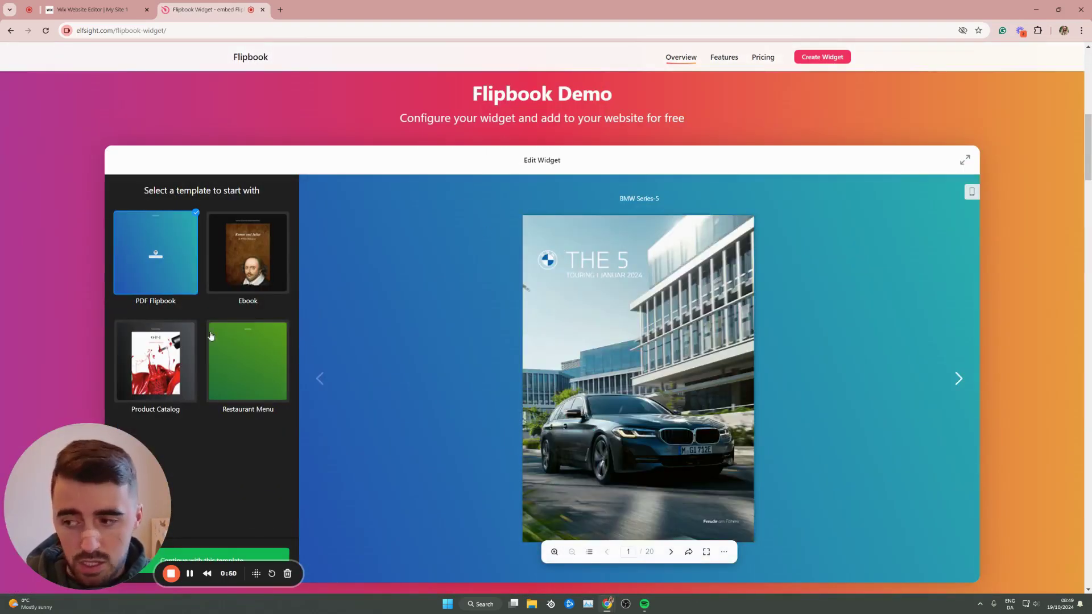
click(227, 256)
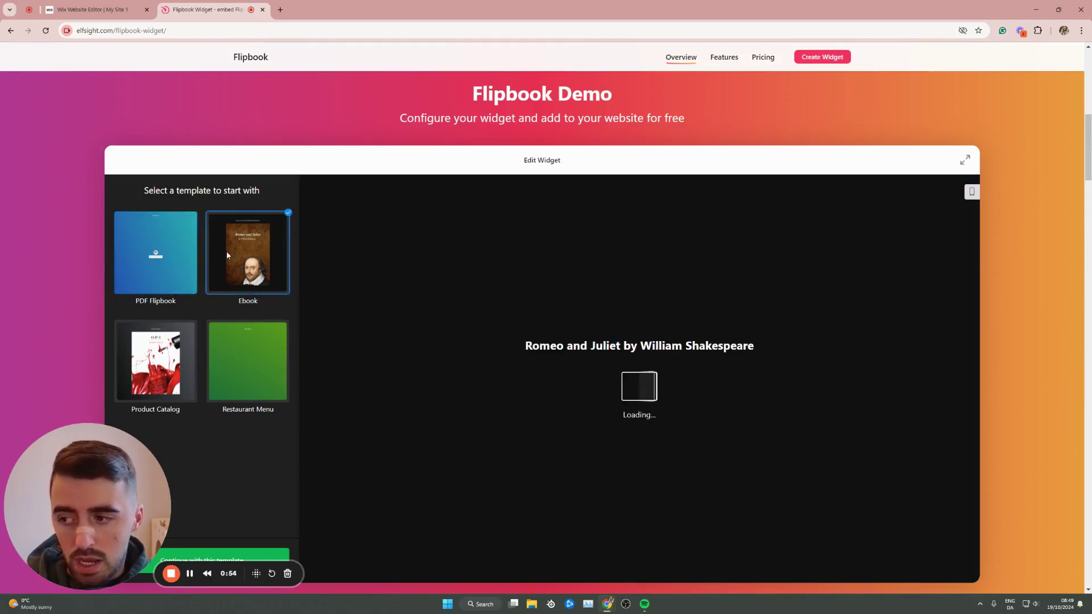
click(156, 361)
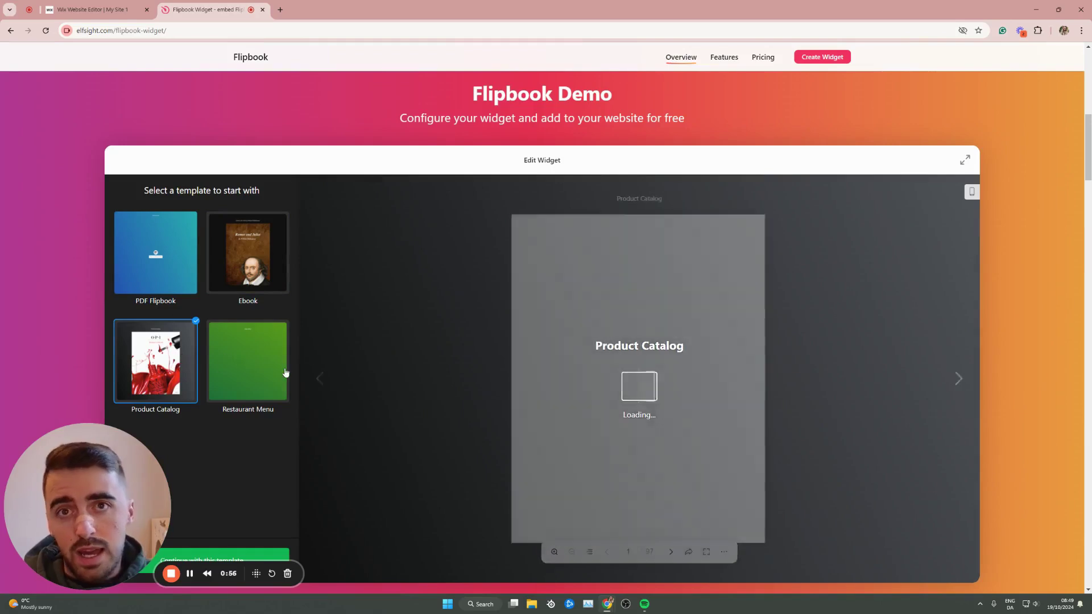
click(261, 373)
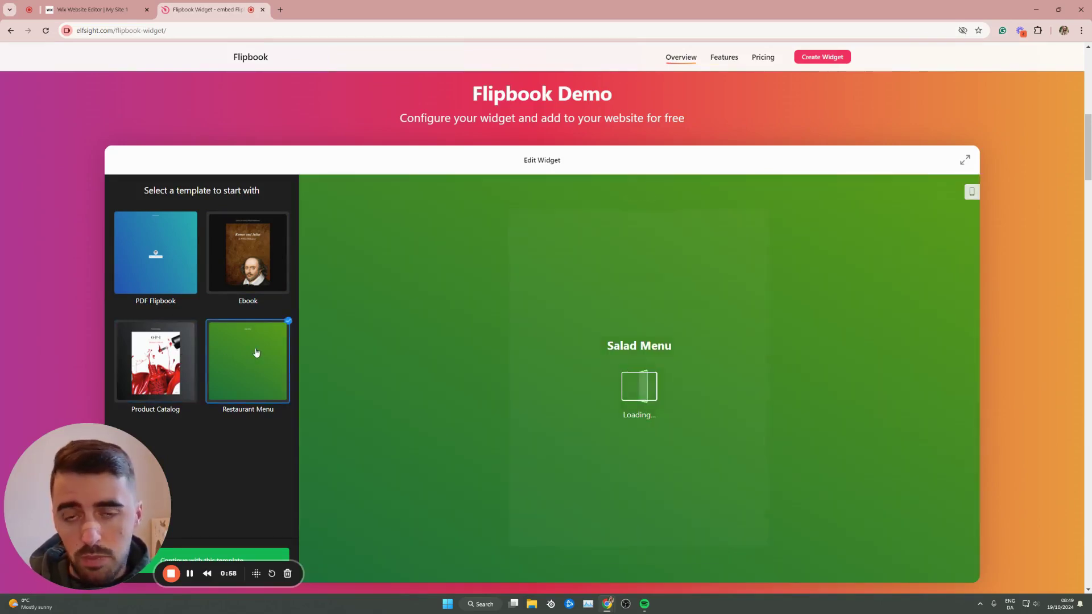
click(149, 287)
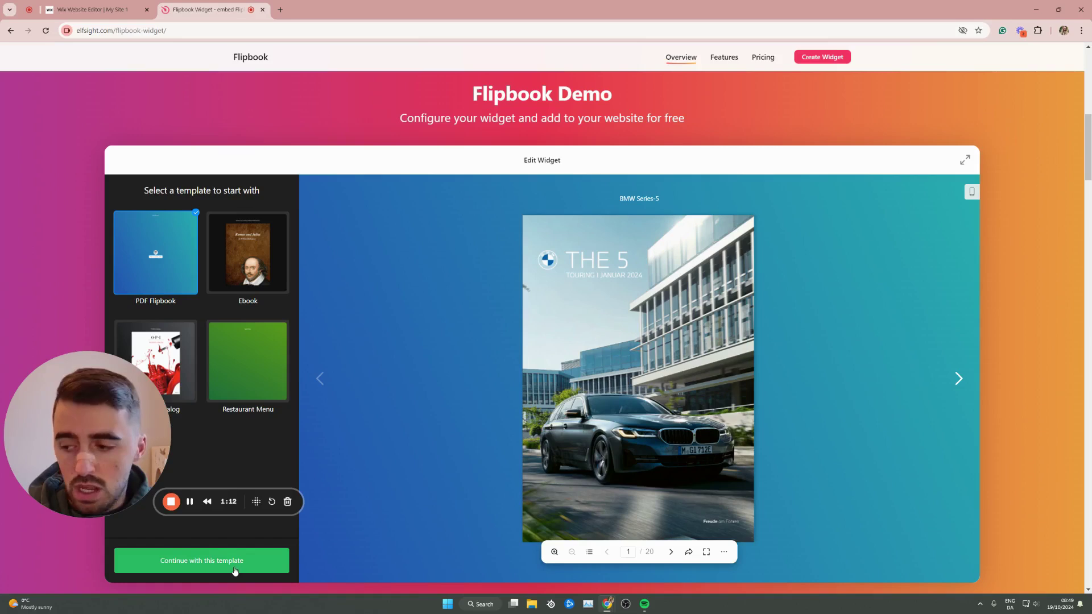
Step: Continue with the PDF Flipbook template and flip the BMW brochure forward a few pages
click(235, 561)
drag(95, 479, 96, 552)
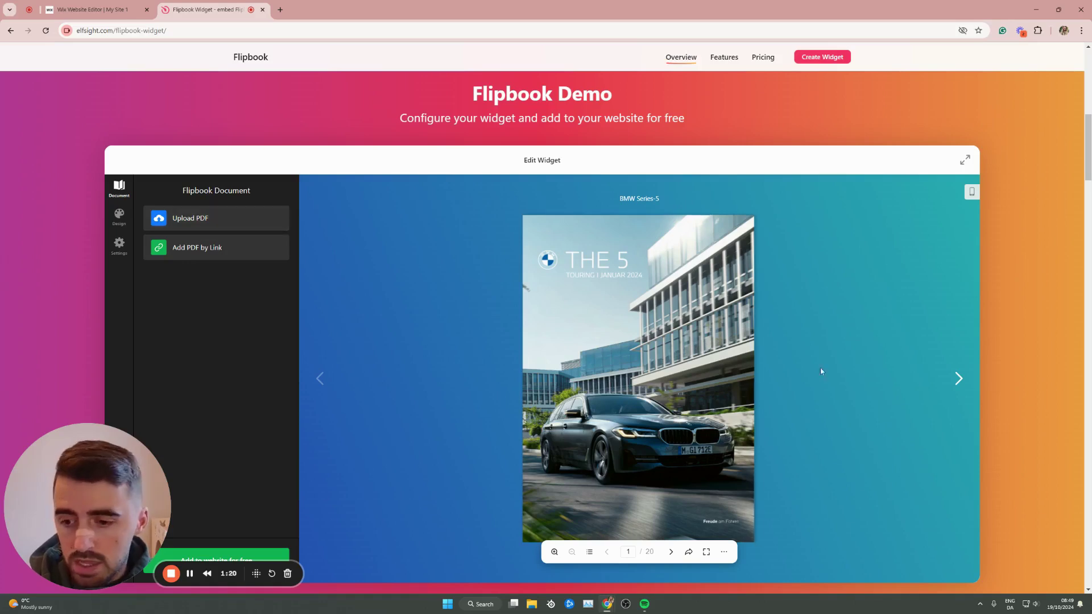
click(952, 386)
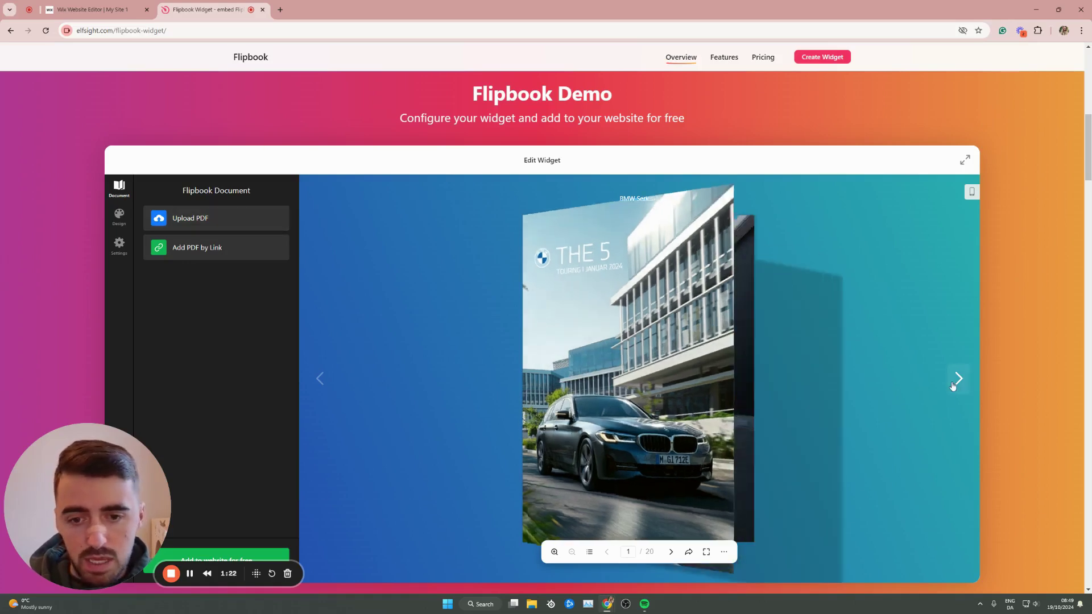
click(958, 379)
click(958, 378)
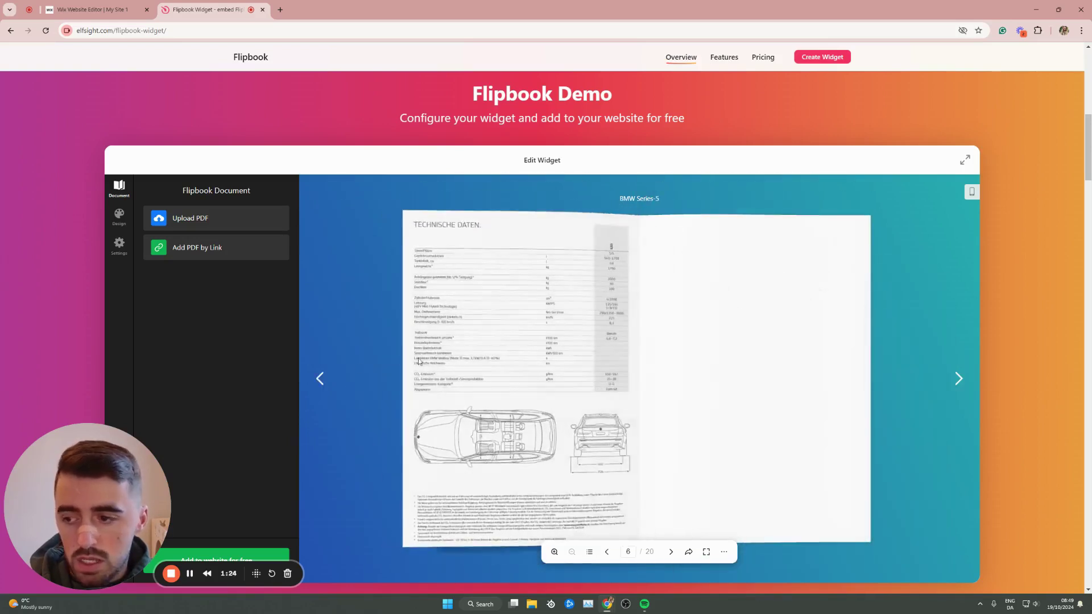
Step: Flip back to the brochure's cover, forward to the pricing spread, then show the Design options
click(320, 379)
click(320, 378)
click(319, 378)
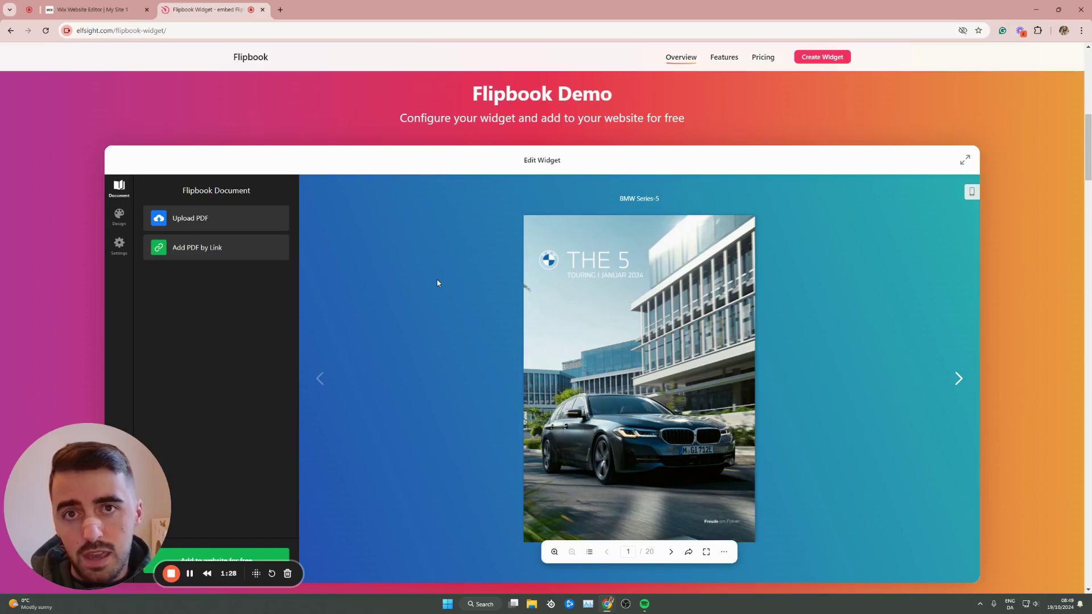
click(959, 378)
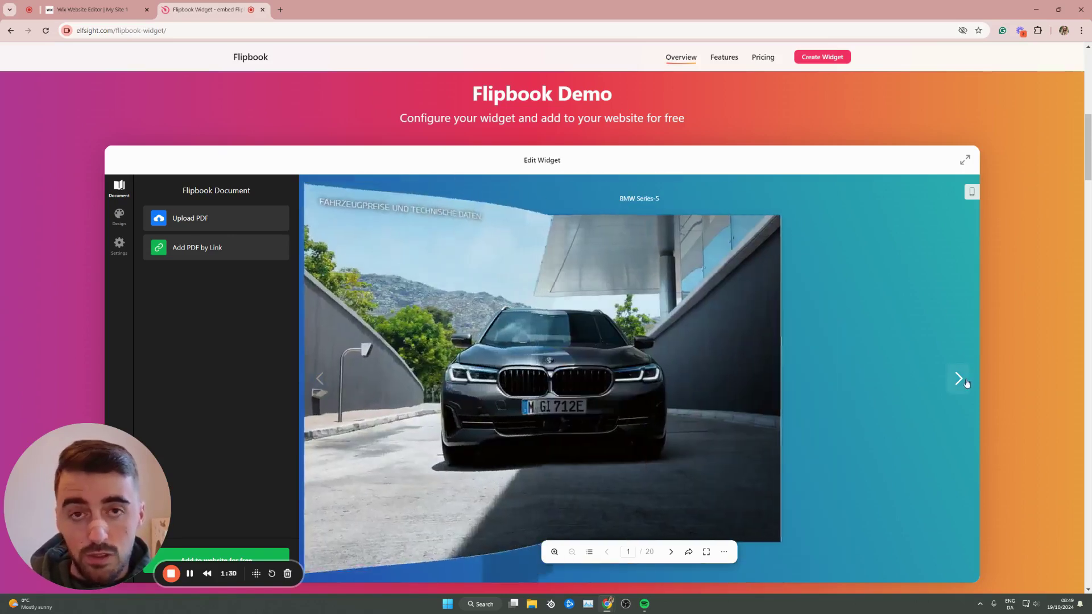
click(958, 378)
click(119, 216)
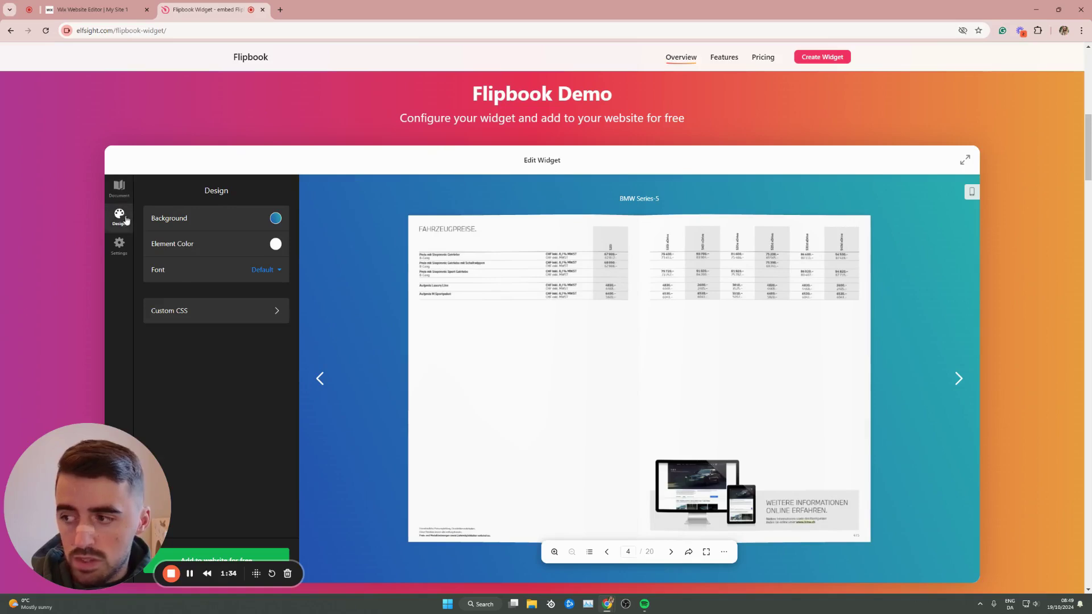
Step: Compare the Design and Settings panels, then turn the brochure back to page 1/20
click(119, 246)
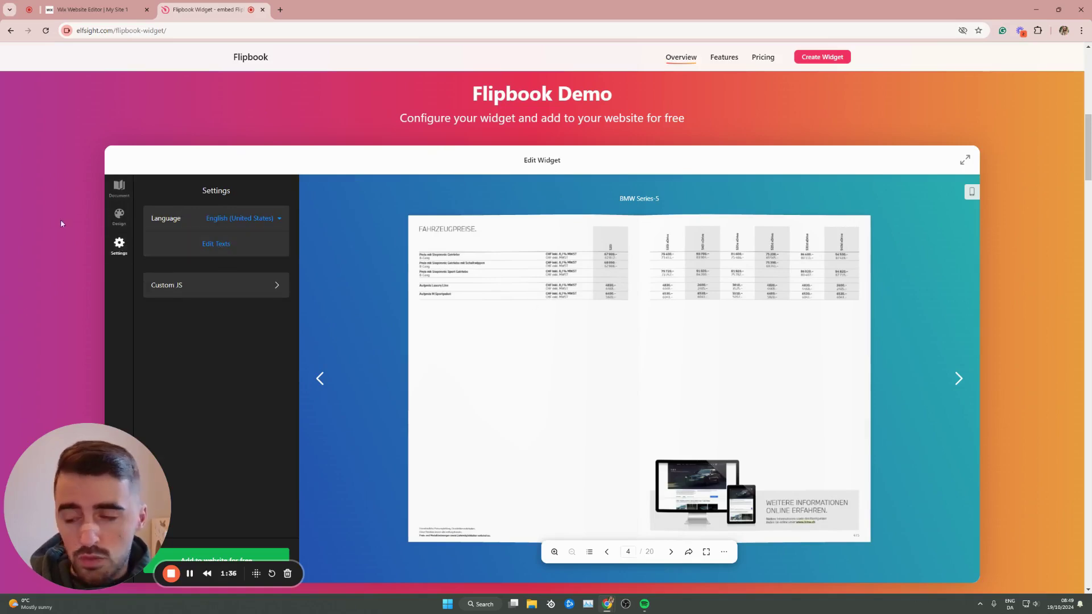
click(119, 214)
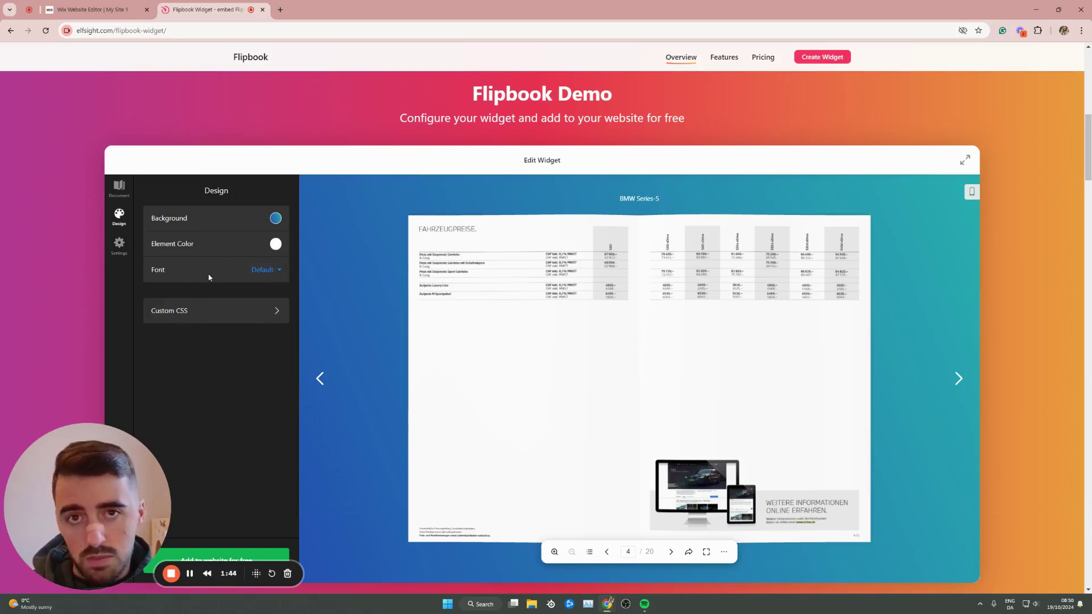
click(119, 245)
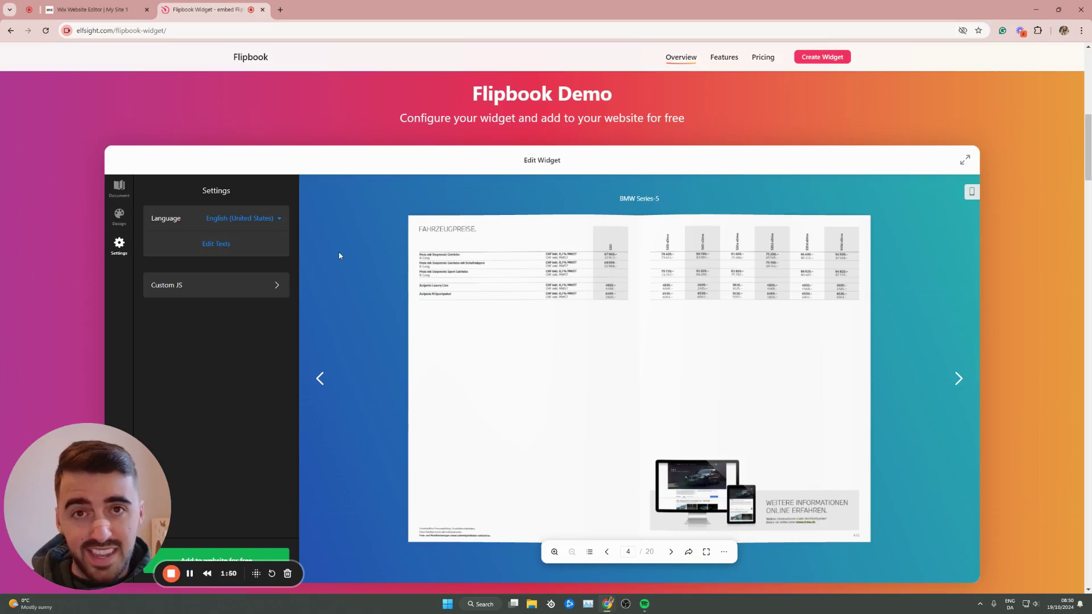
click(320, 378)
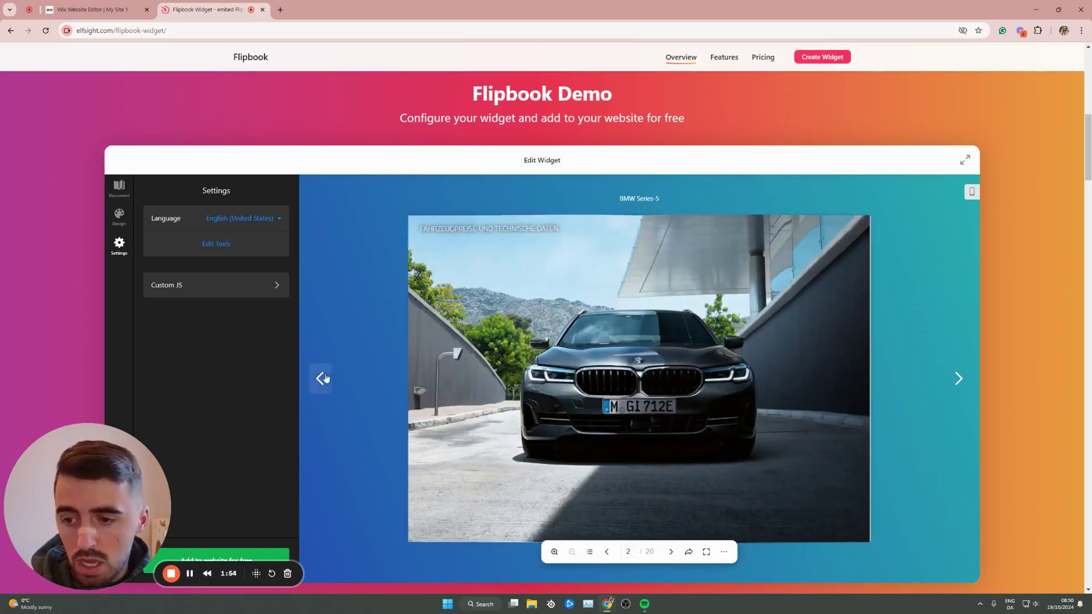
click(320, 378)
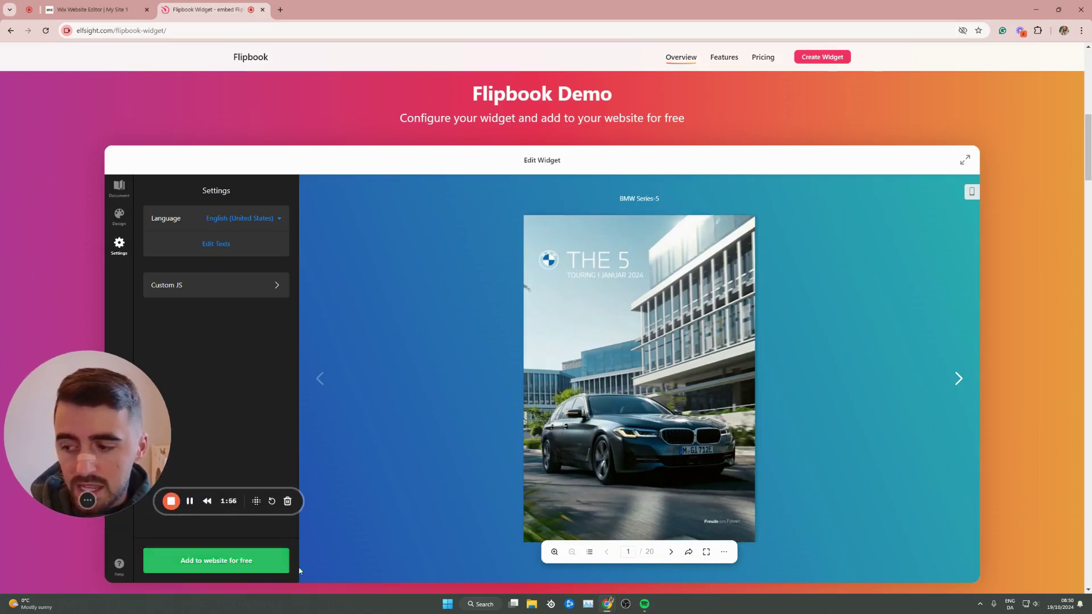
Step: Save the flipbook as a website widget, flip four pages forward, then back to the cover
click(224, 556)
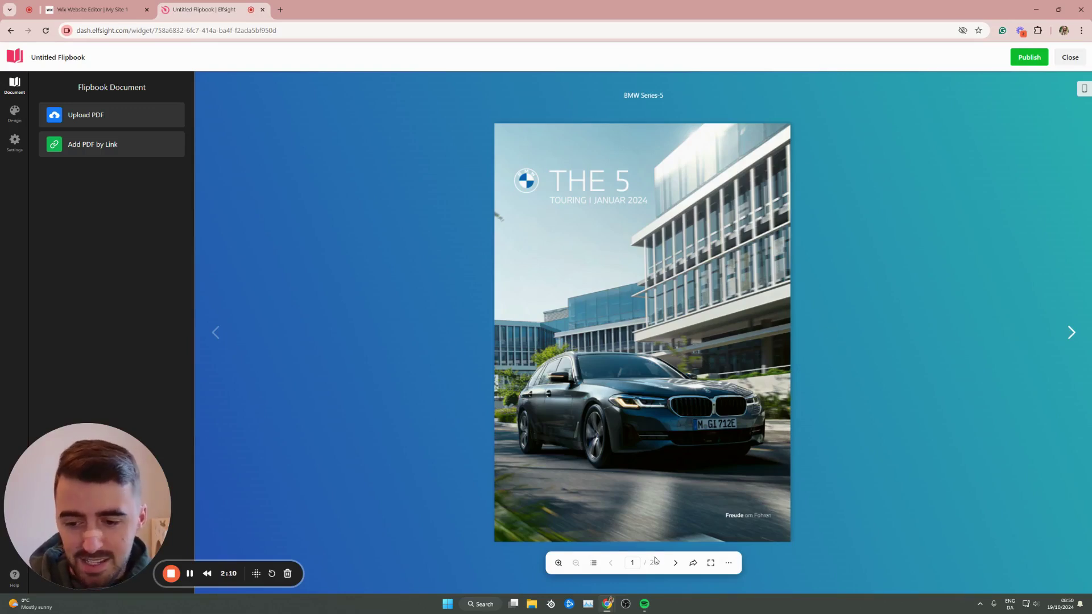
click(1069, 333)
click(1068, 333)
click(1069, 333)
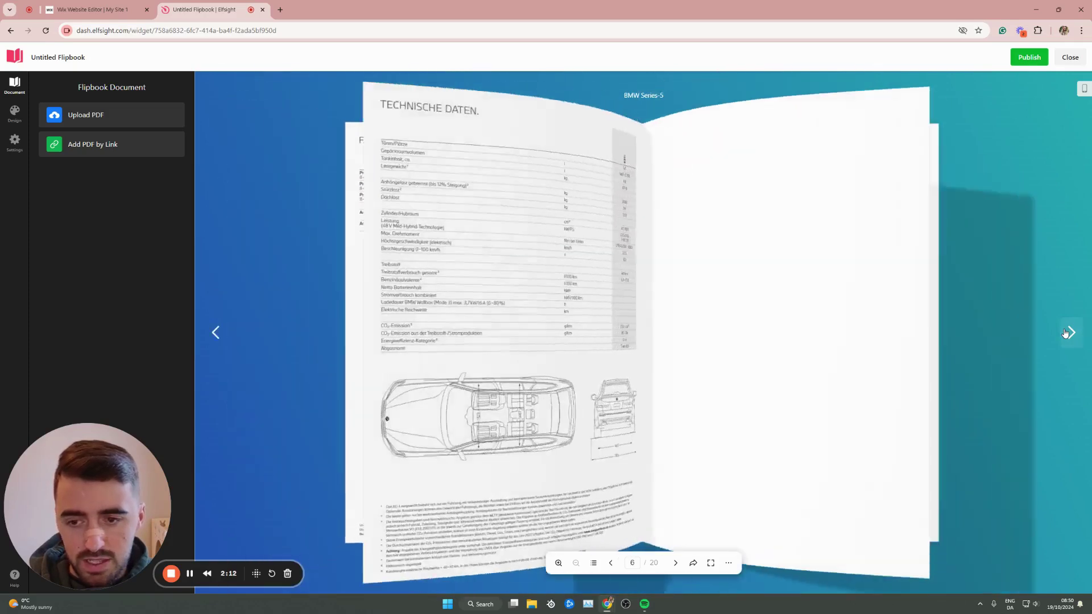
click(1069, 333)
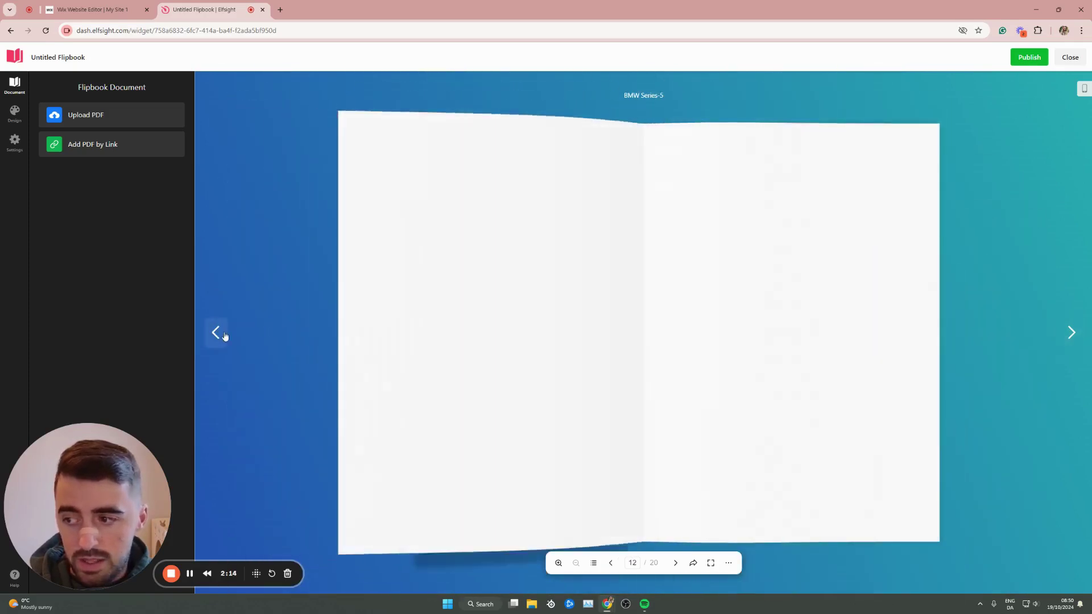
click(222, 335)
click(221, 334)
click(220, 334)
click(220, 334)
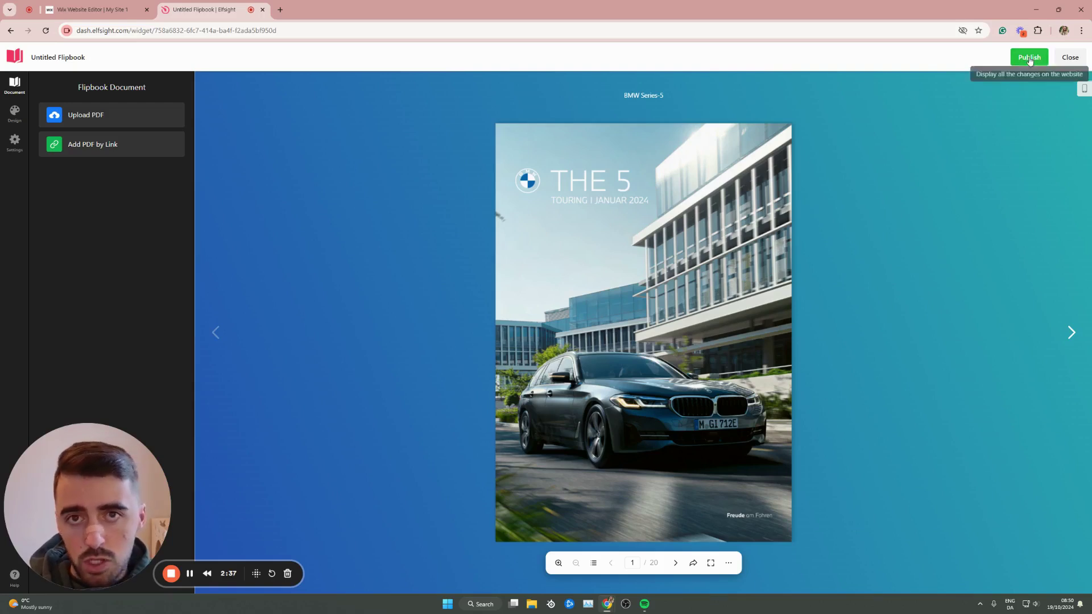
Step: Publish the Flipbook widget and select the Free plan to reach the Embed Code dialog
click(1029, 57)
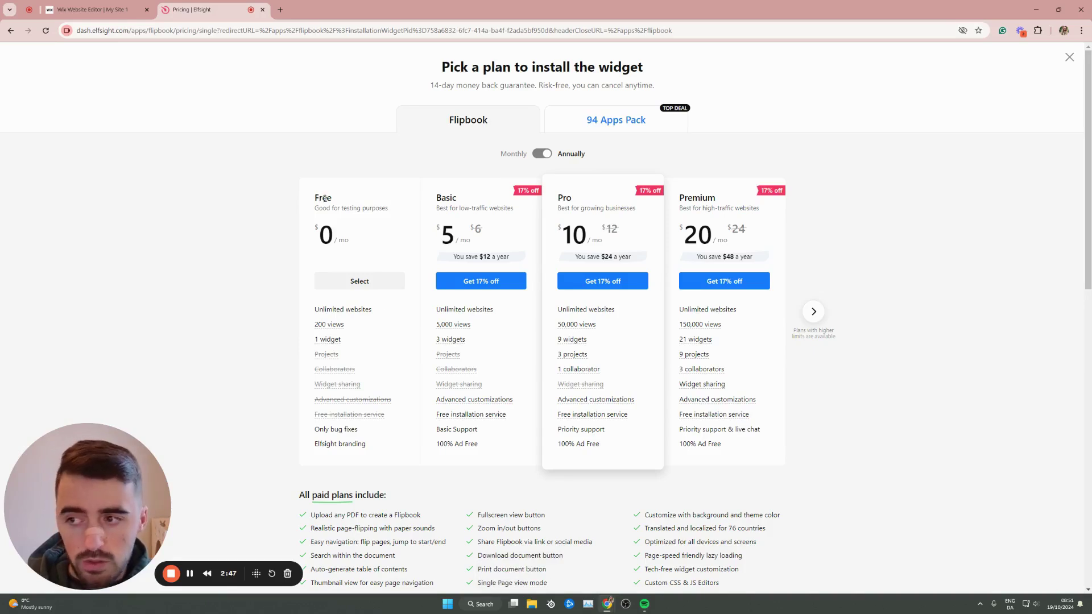
drag(324, 197, 338, 202)
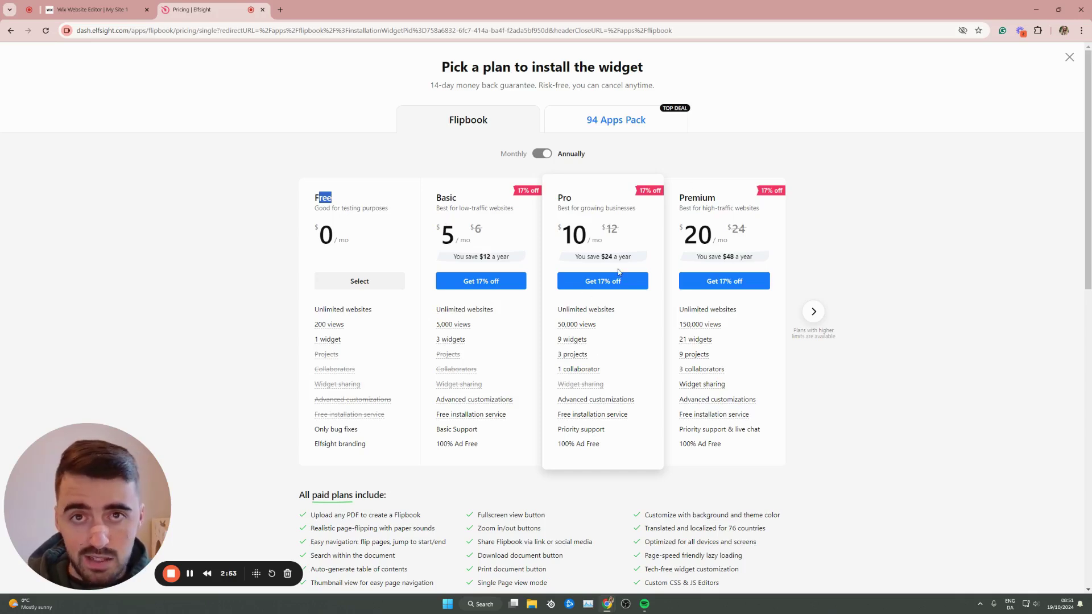
click(336, 236)
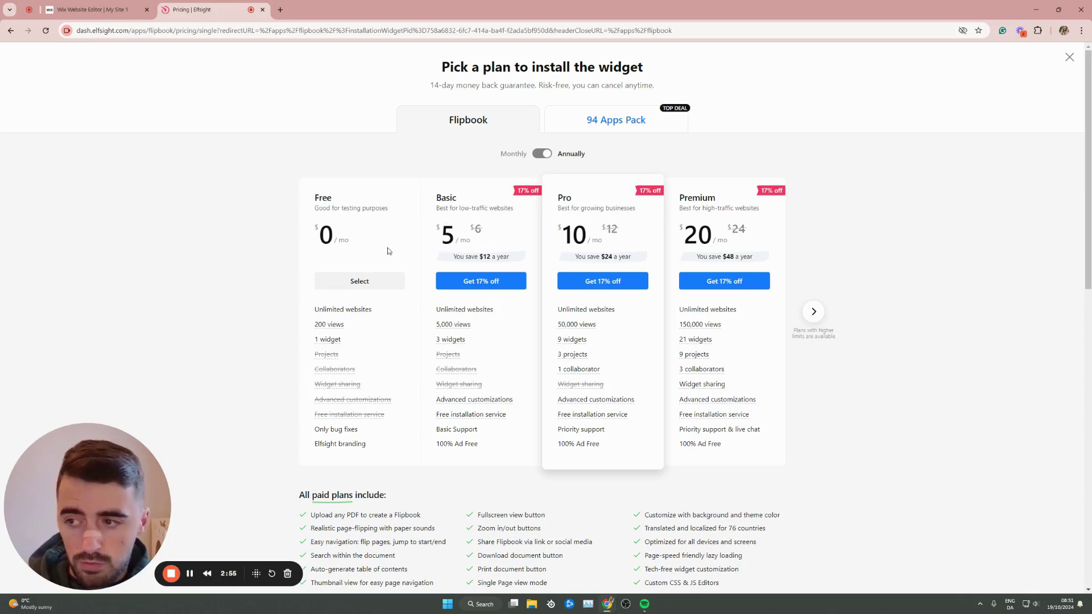
click(360, 281)
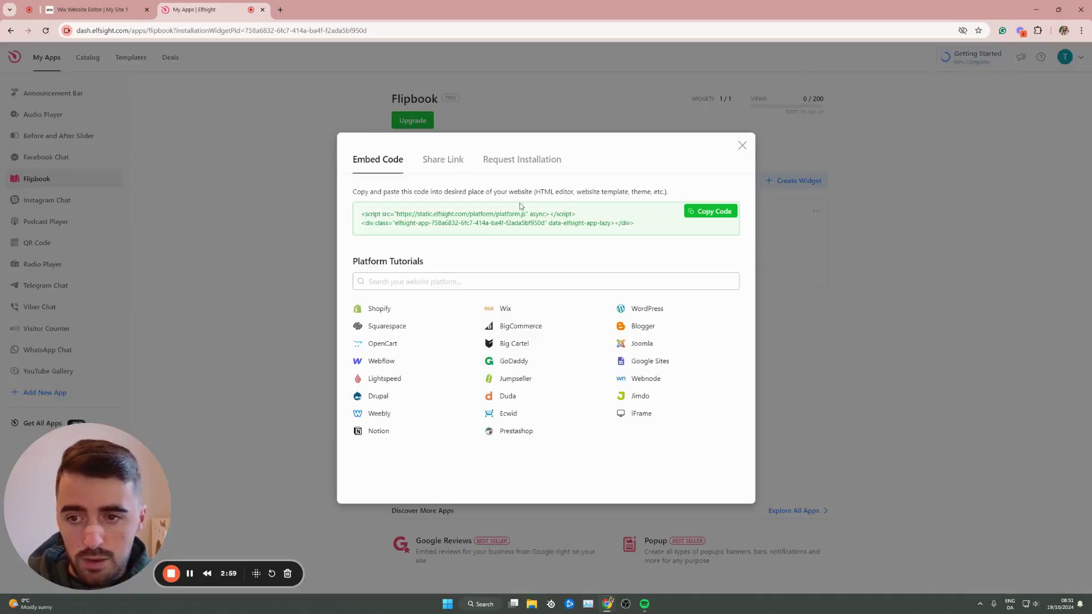
Step: Copy the Flipbook widget's embed script from the Embed Code dialog
click(720, 222)
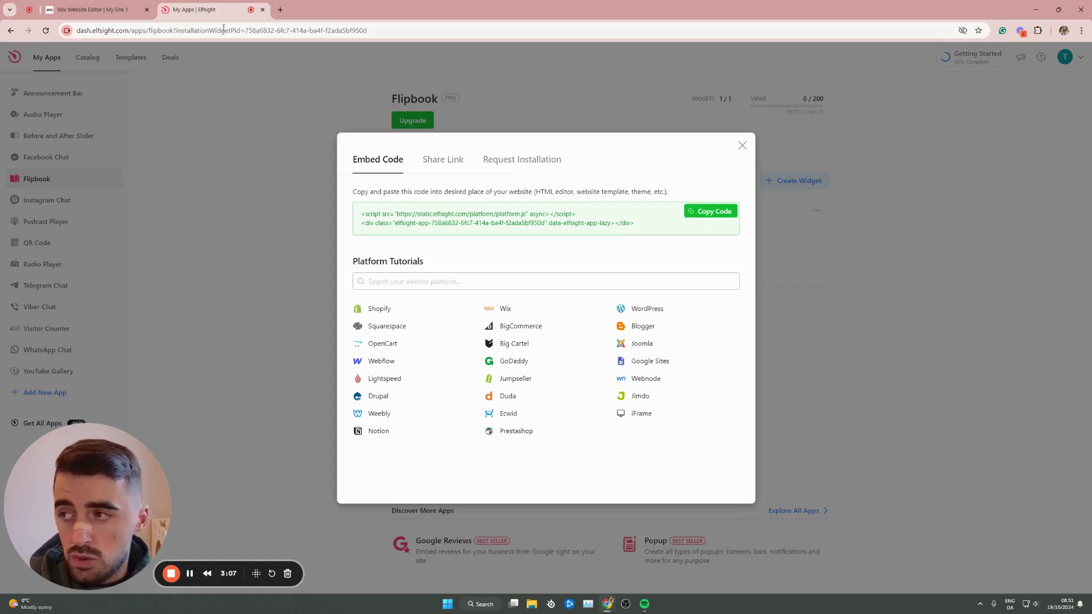
Step: Return to the Wix editor and scroll the T SHOP page to the empty section below the gallery
click(94, 10)
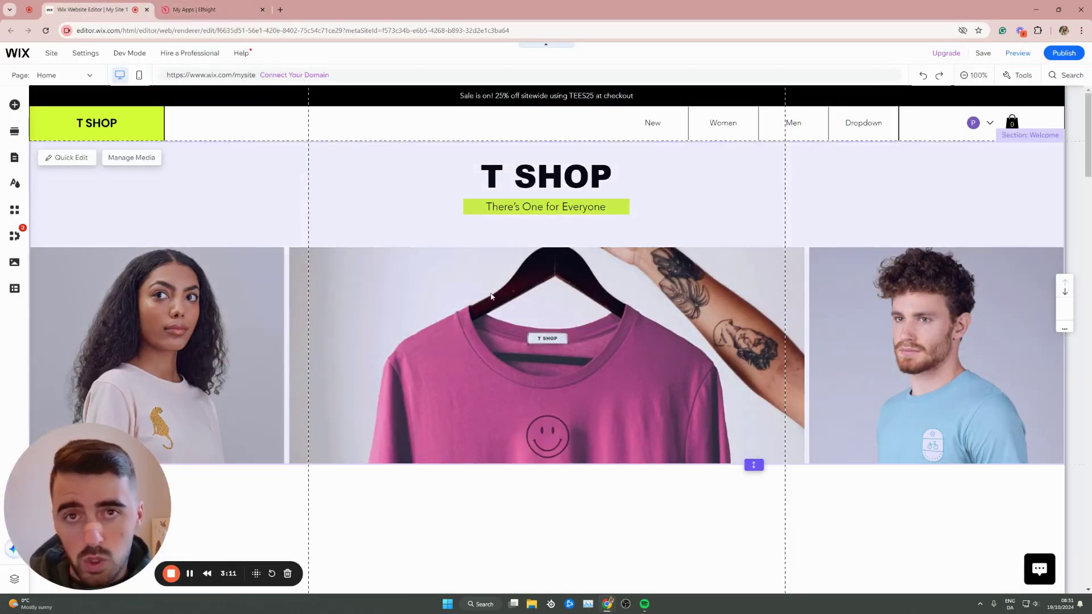
scroll(490, 296, down, 3)
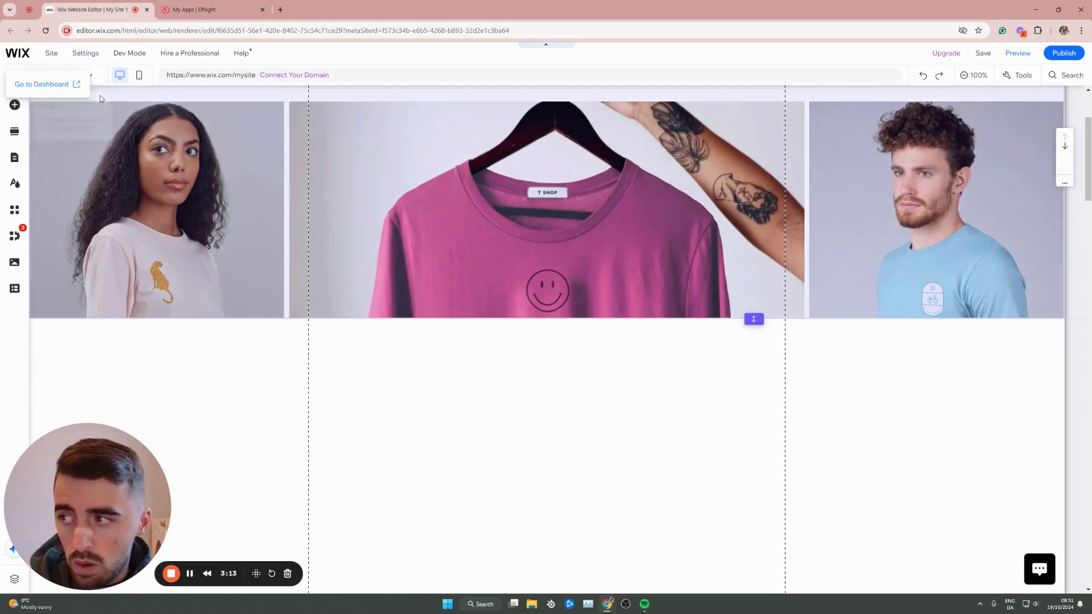
scroll(444, 175, down, 5)
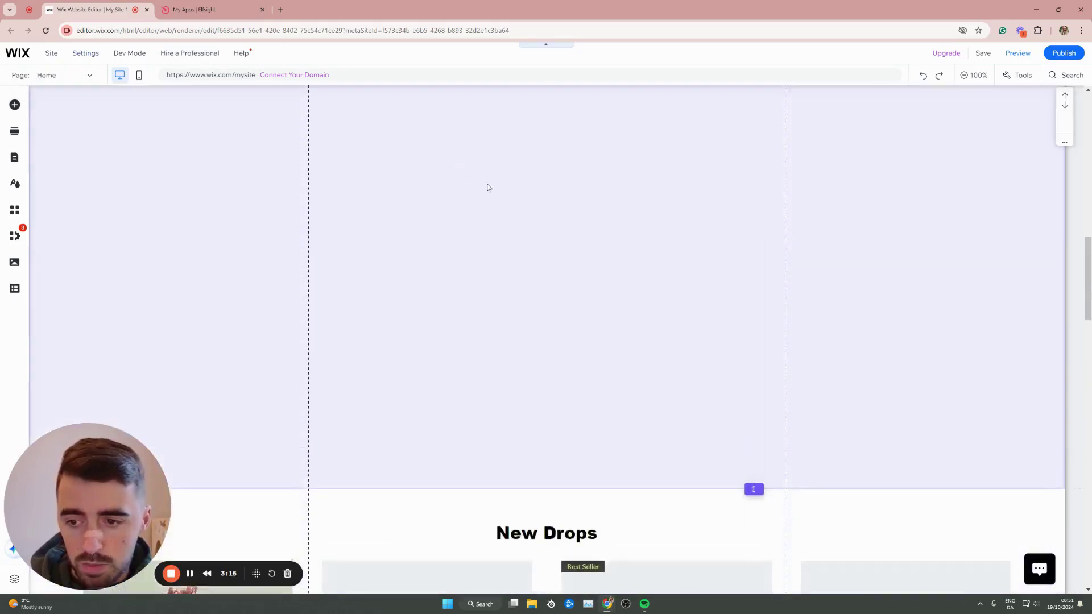
scroll(500, 228, up, 3)
scroll(592, 282, down, 1)
scroll(566, 264, up, 3)
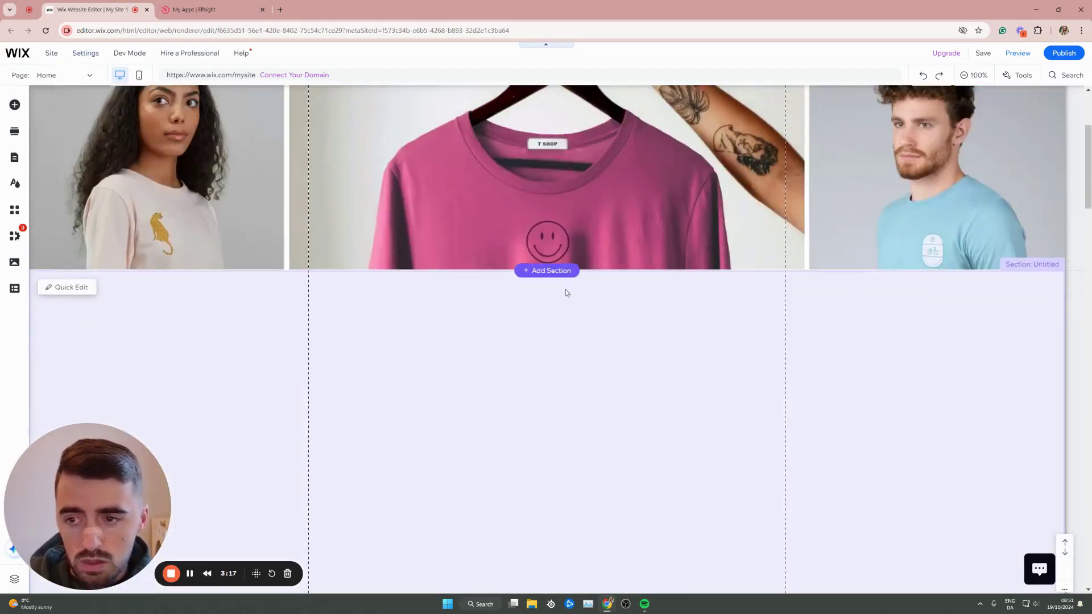
scroll(796, 313, up, 2)
scroll(623, 316, down, 6)
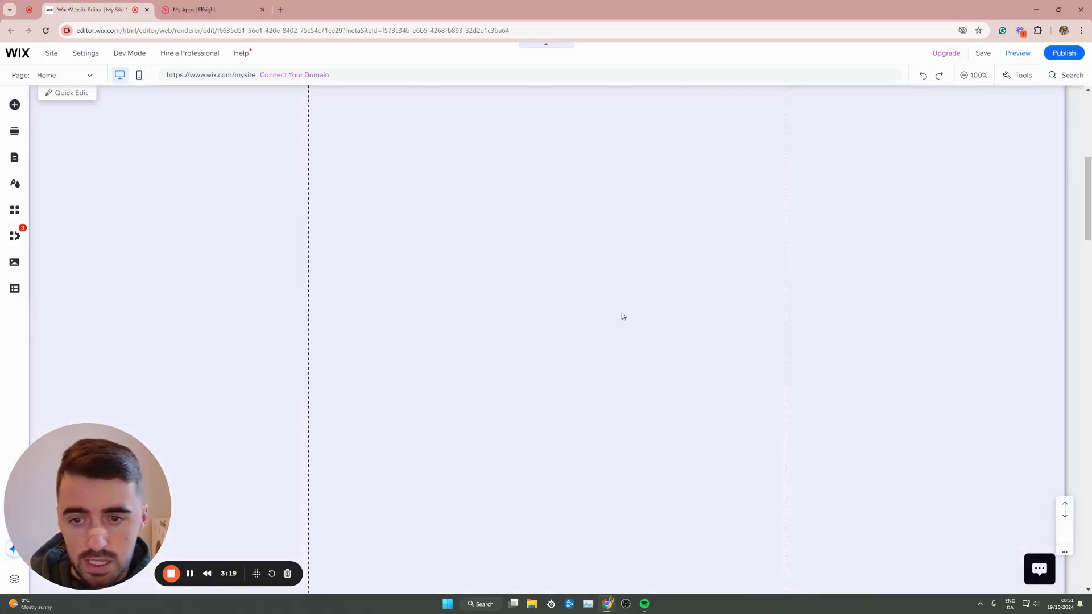
scroll(602, 302, up, 1)
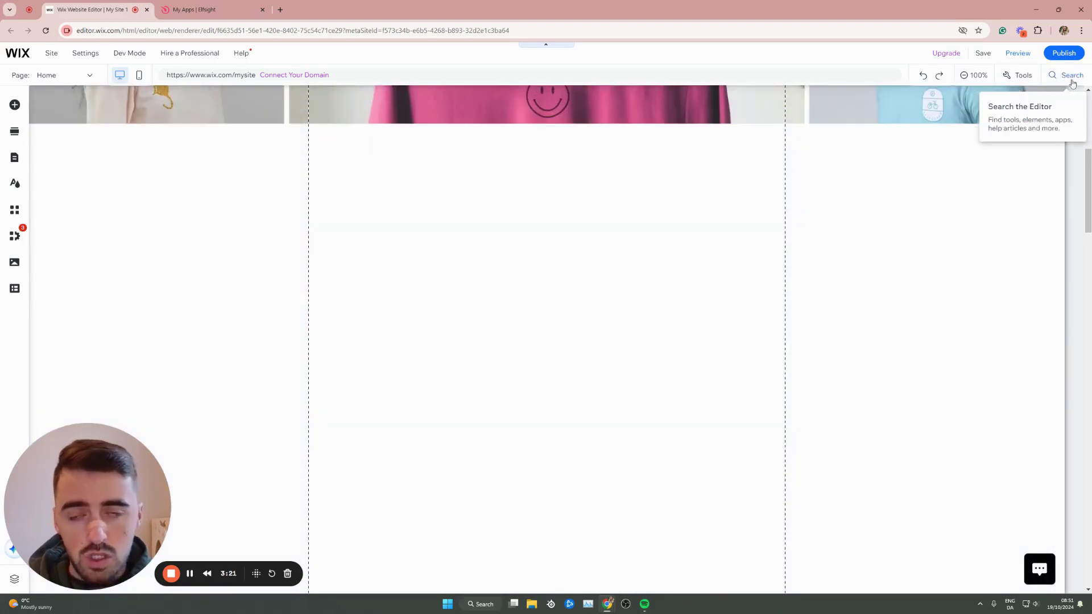
Step: Search the editor for 'html' and open the Embeds result under Add Elements > Embed Code
click(1071, 76)
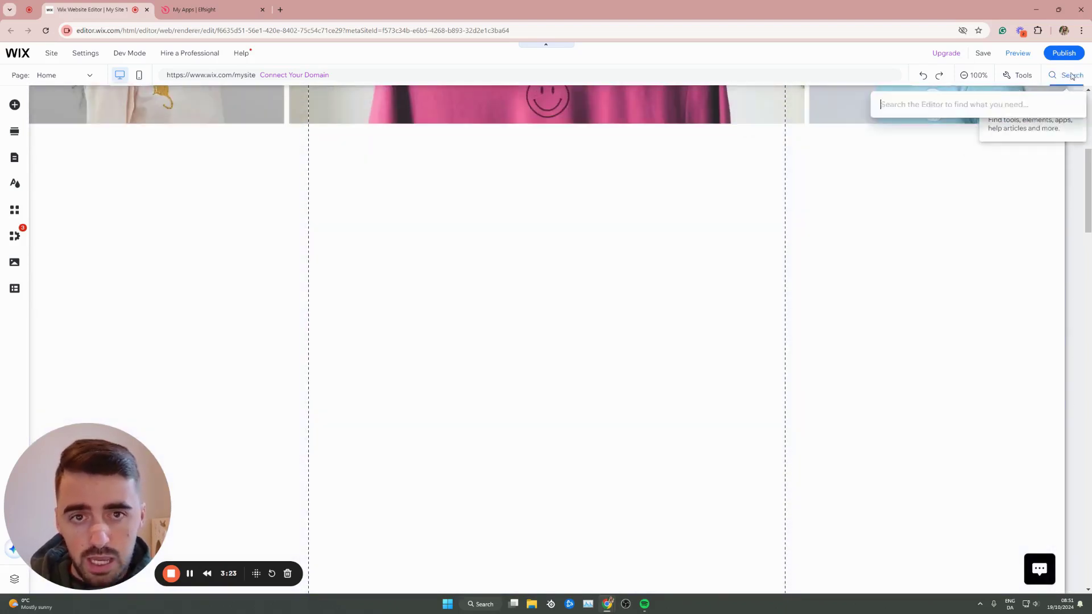
text(html)
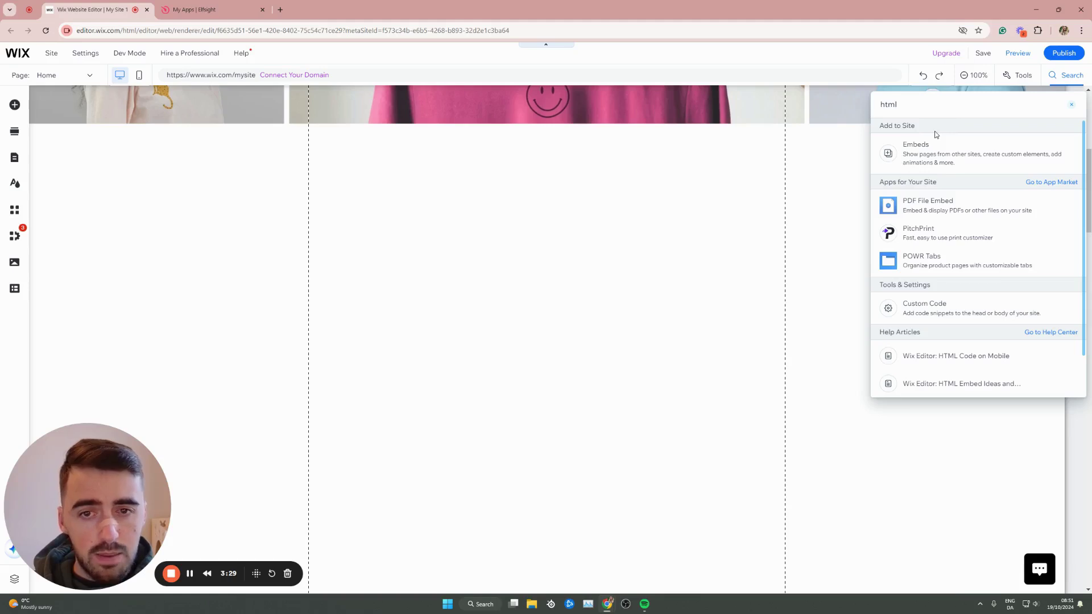
click(933, 149)
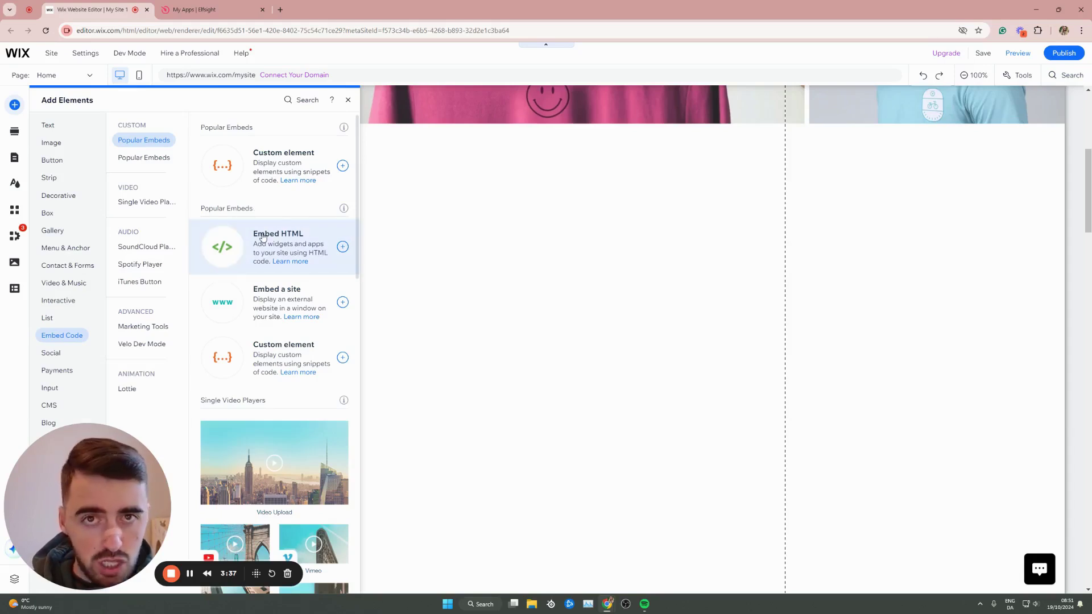
Step: Add an Embed HTML element and paste in the Elfsight flipbook code, applying it
click(262, 237)
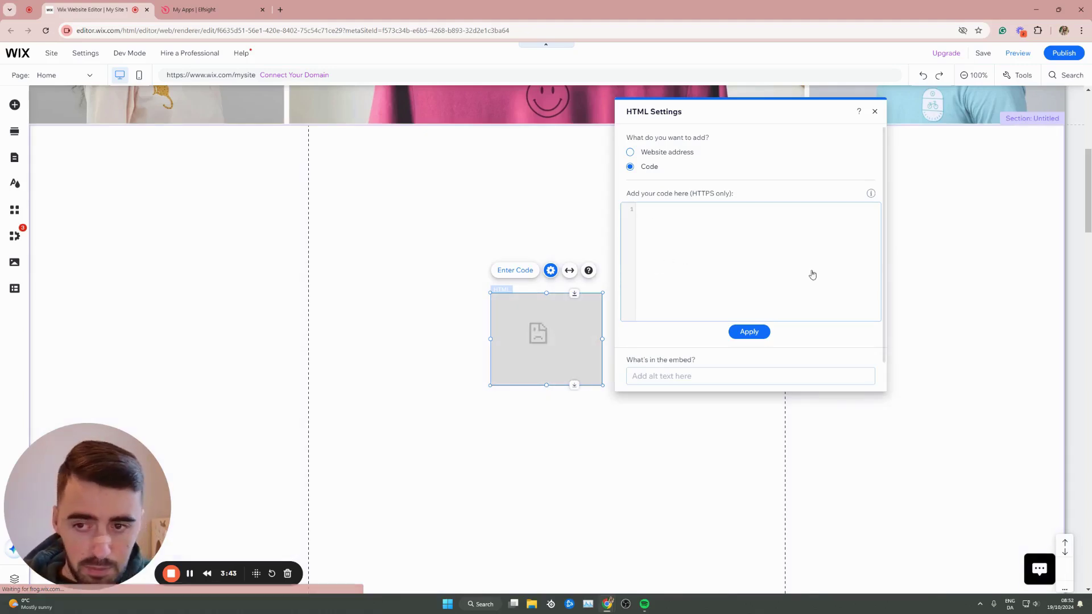
key(ctrl+v)
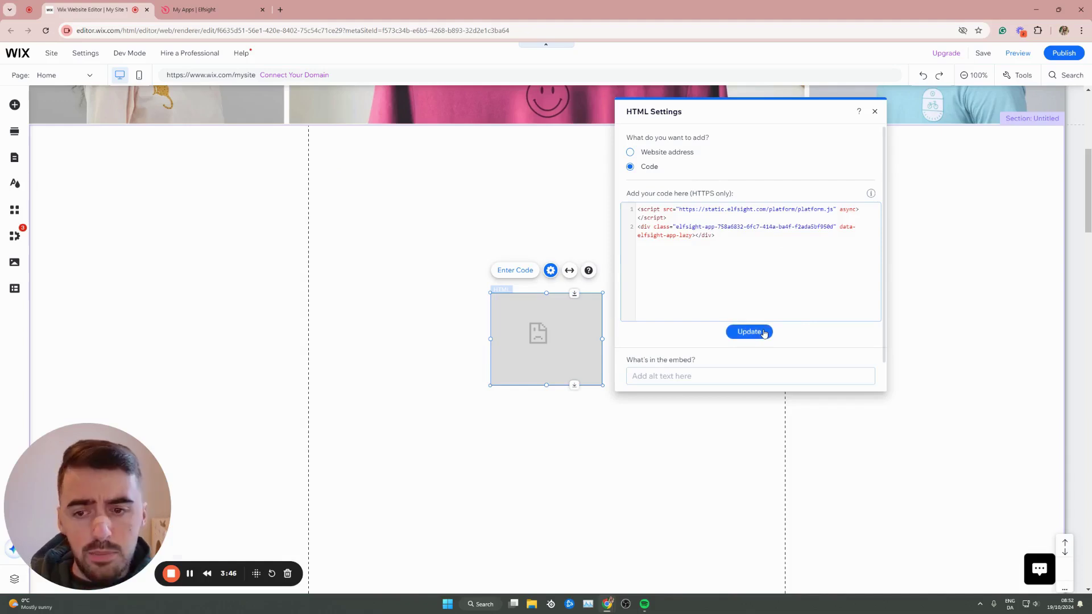
click(764, 332)
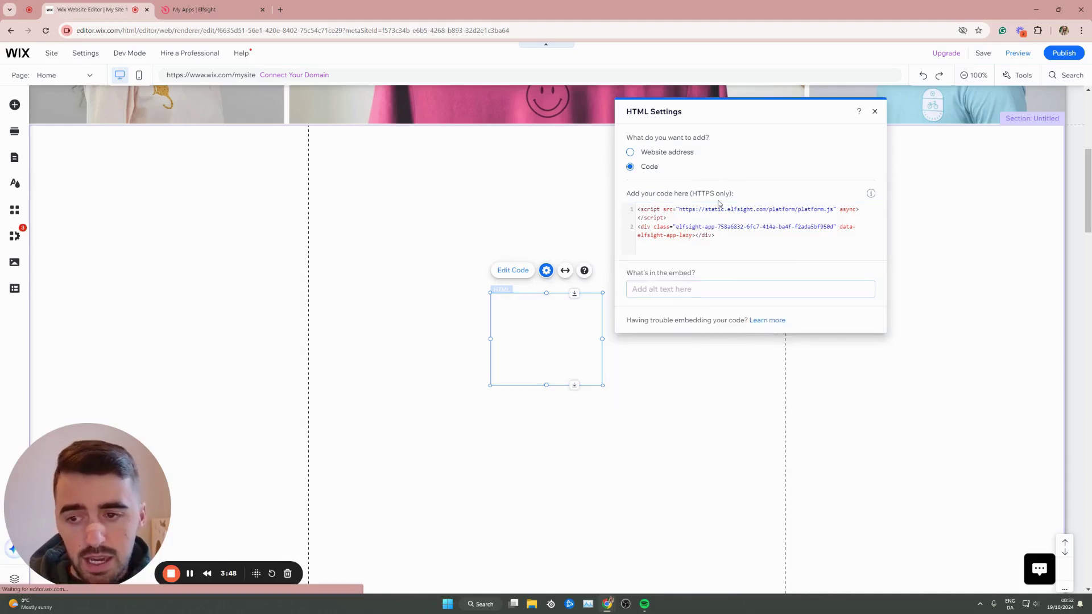
click(874, 113)
Step: Move and enlarge the flipbook element within the empty section, then preview the page
drag(540, 322, 409, 174)
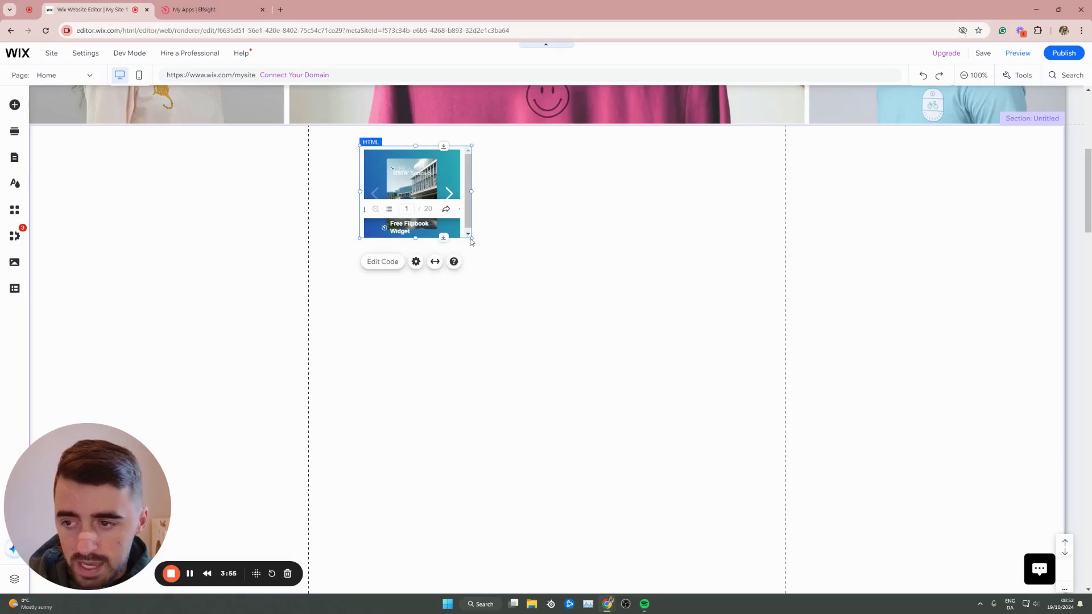
drag(471, 240, 712, 519)
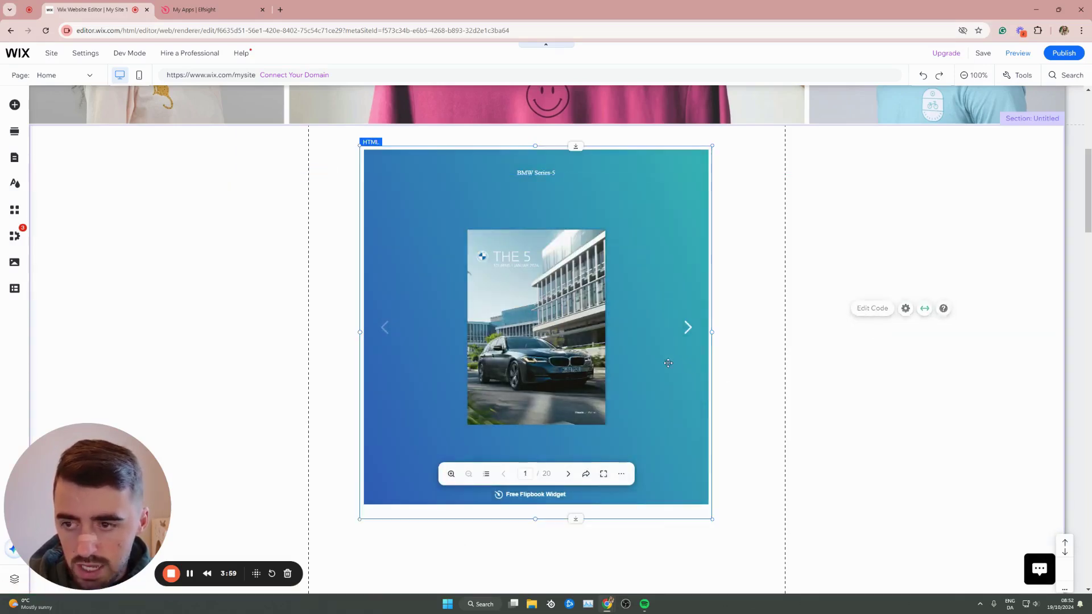
scroll(687, 398, down, 2)
drag(710, 434, 677, 527)
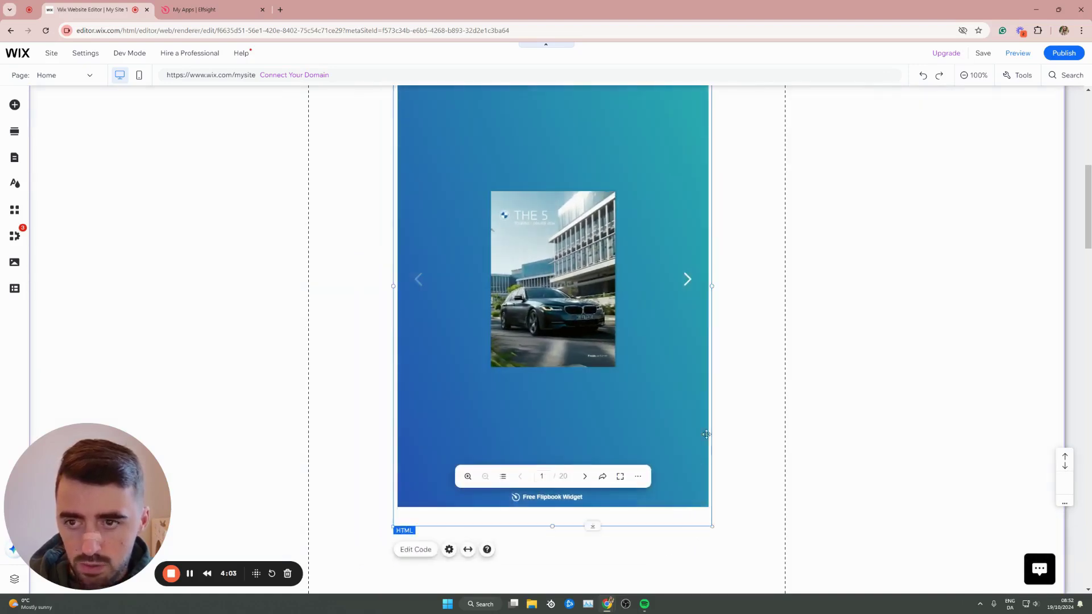
drag(706, 435, 690, 368)
click(1017, 53)
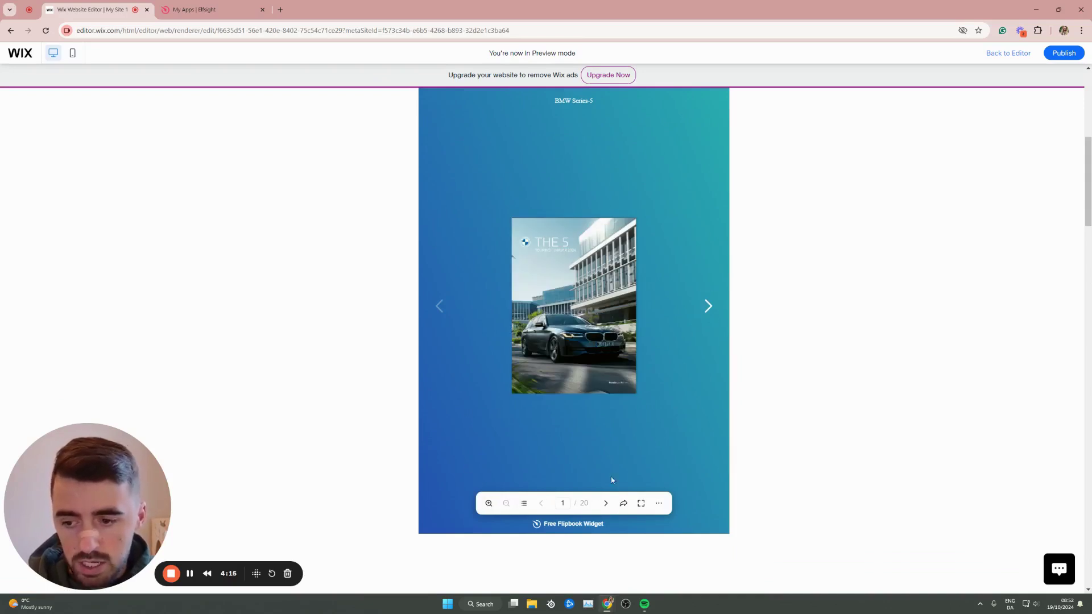
Step: Page the embedded BMW brochure flipbook forward from its cover to page 12
click(707, 307)
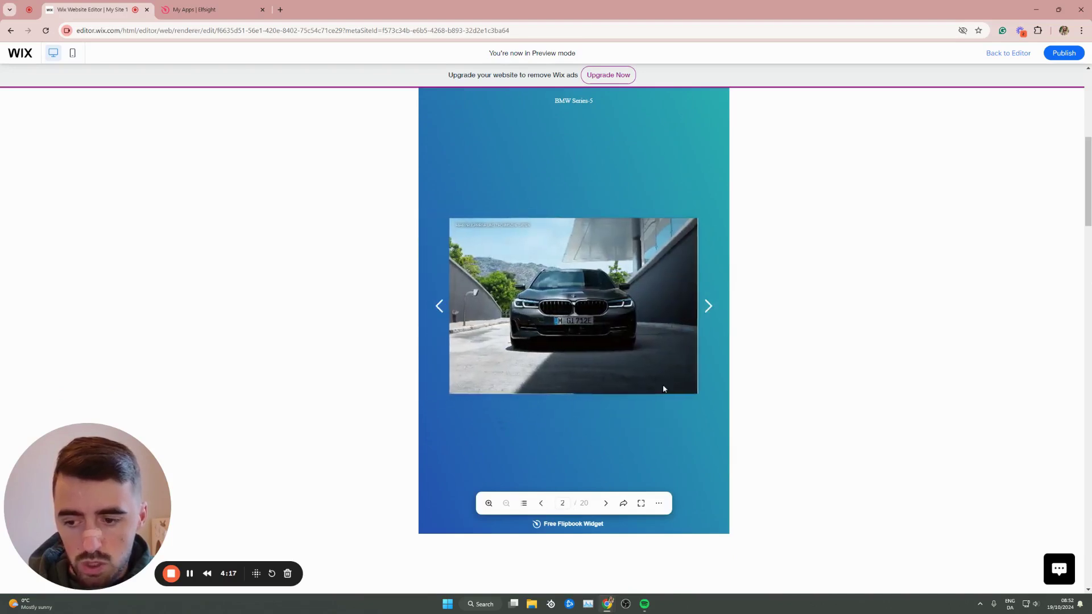
click(714, 319)
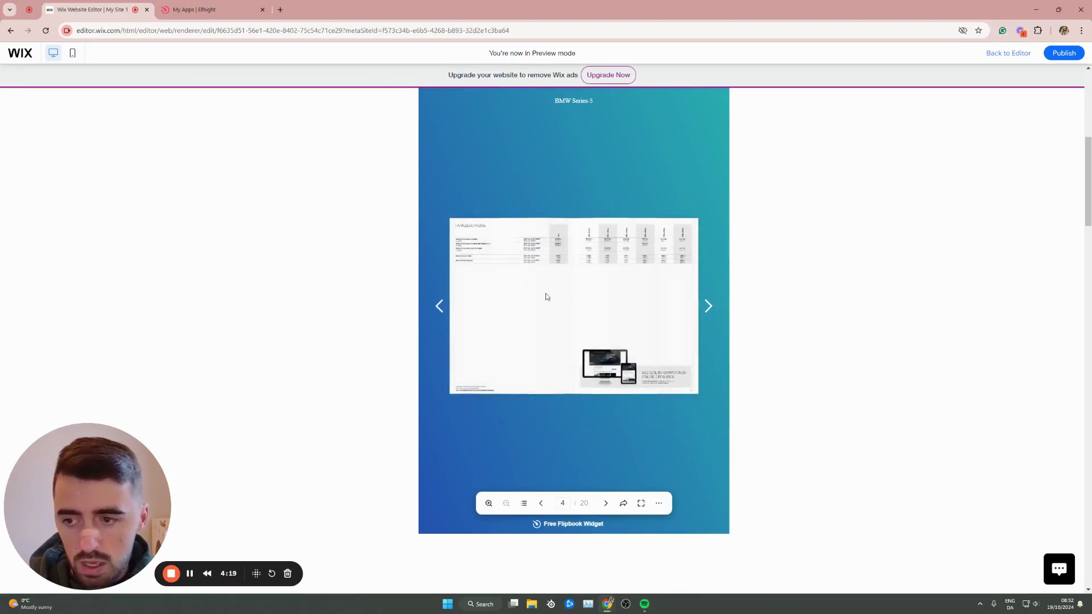
click(709, 307)
click(709, 307)
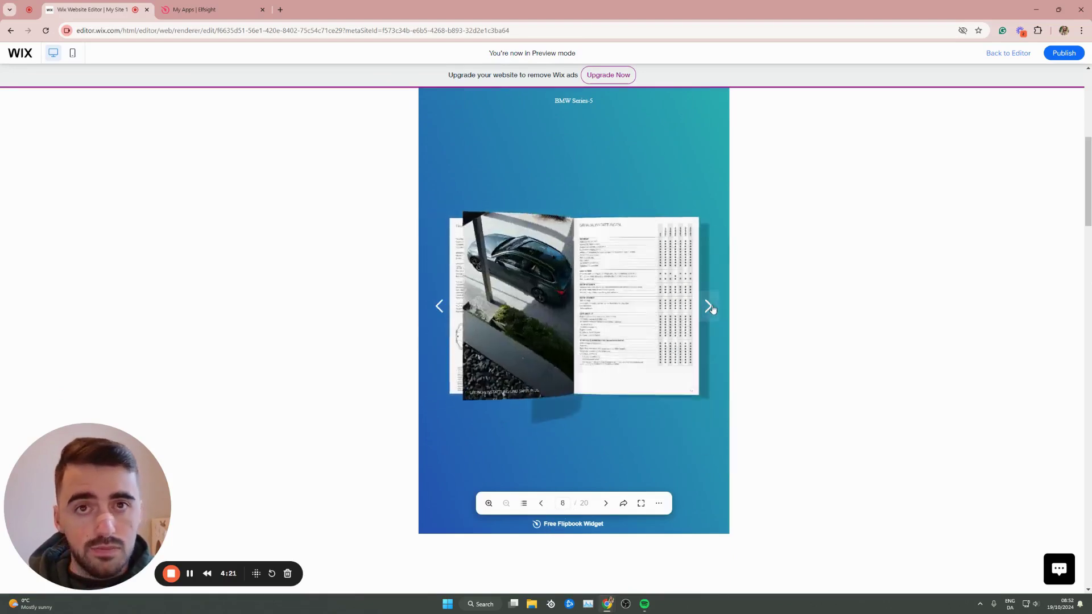
click(711, 307)
click(709, 307)
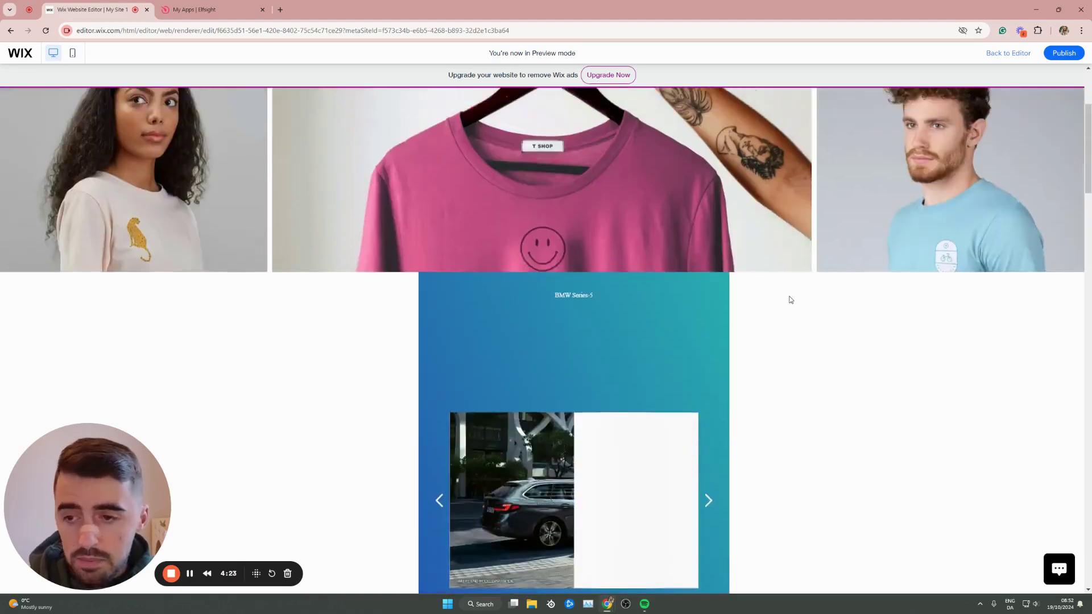